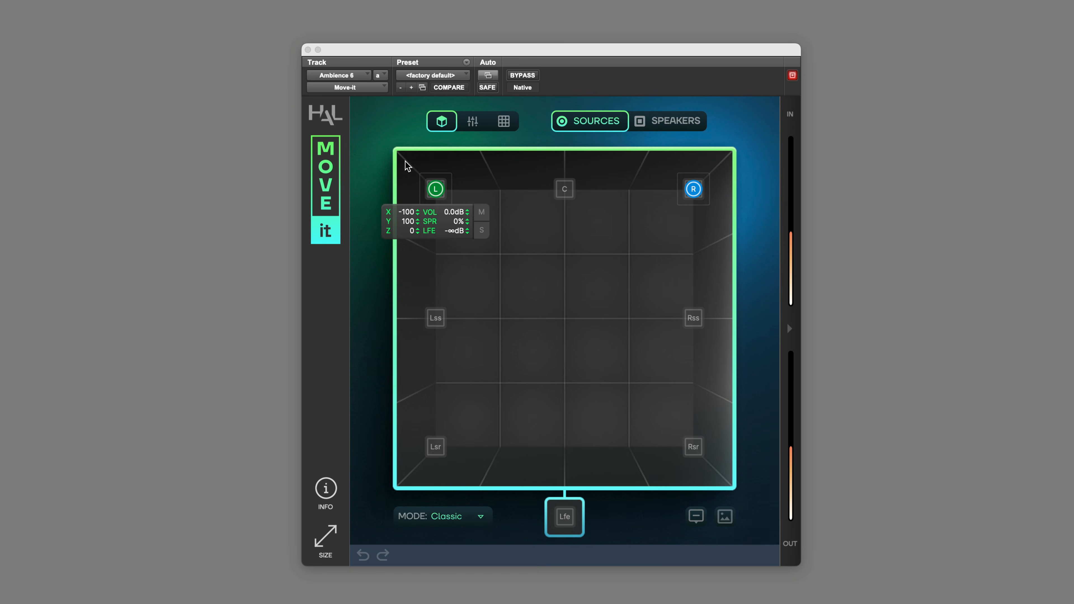
- Switch the panning mode to Distance and widen the L source's spread to about 22%
left_click(471, 517)
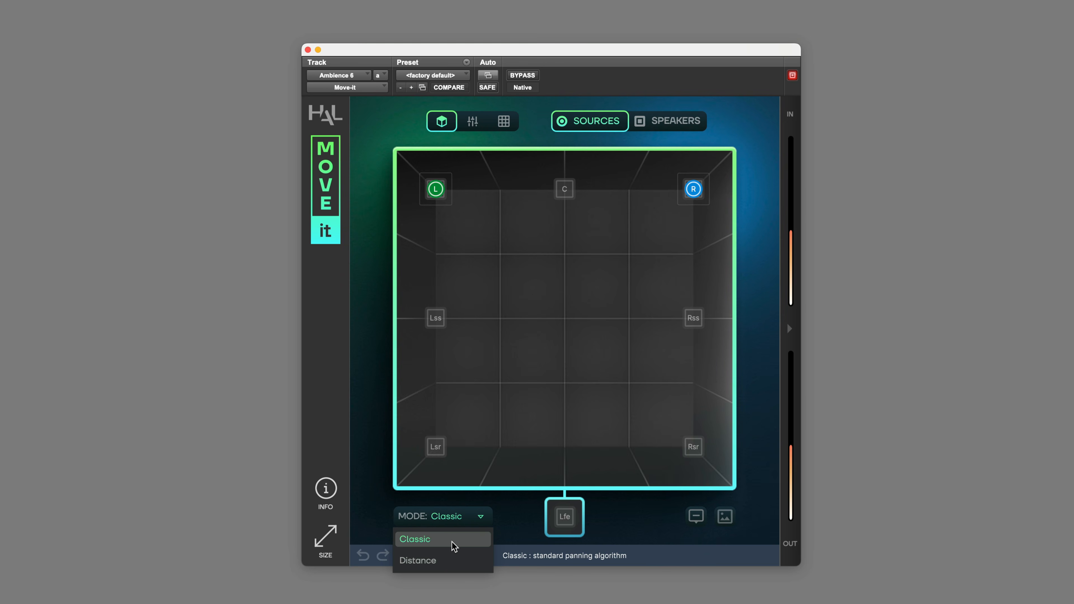
left_click(442, 561)
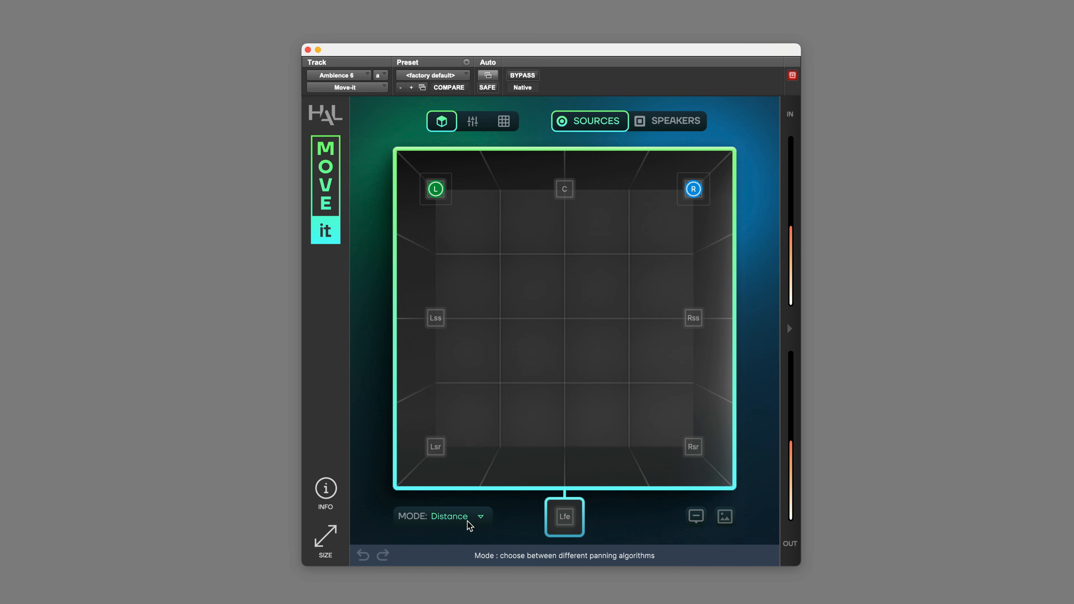
mouse_move(436, 189)
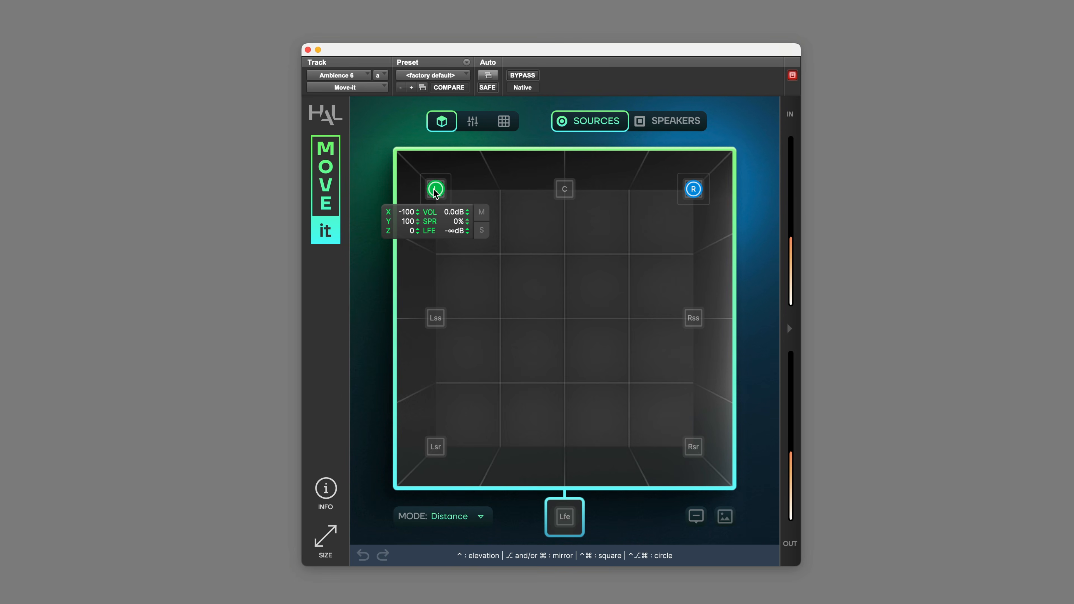
left_click_drag(461, 224, 412, 194)
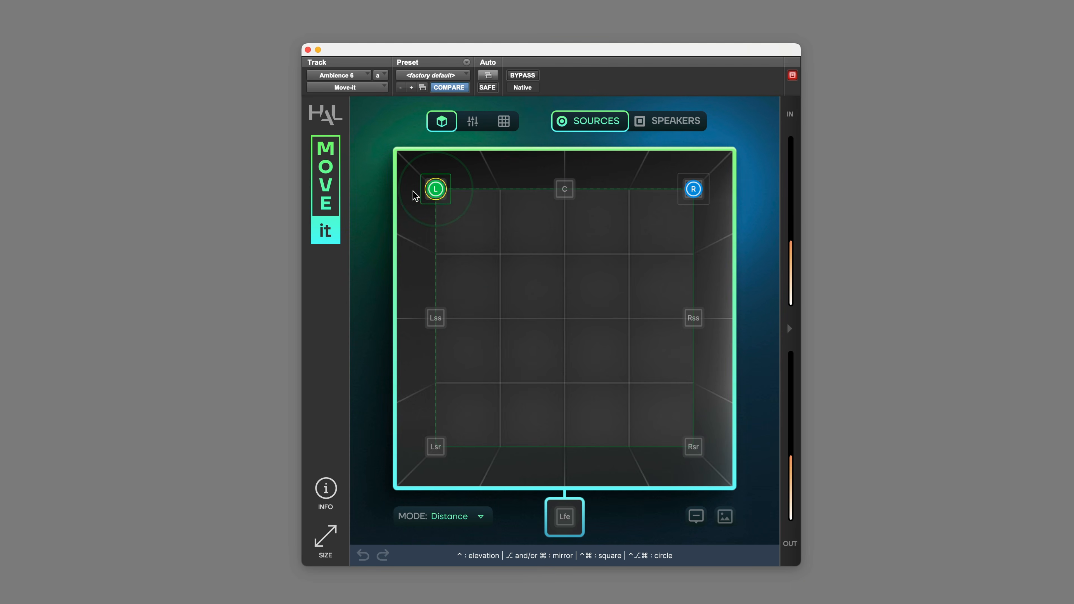
- Return the panning mode to Classic and switch the panner to the speakers layer
left_click(468, 522)
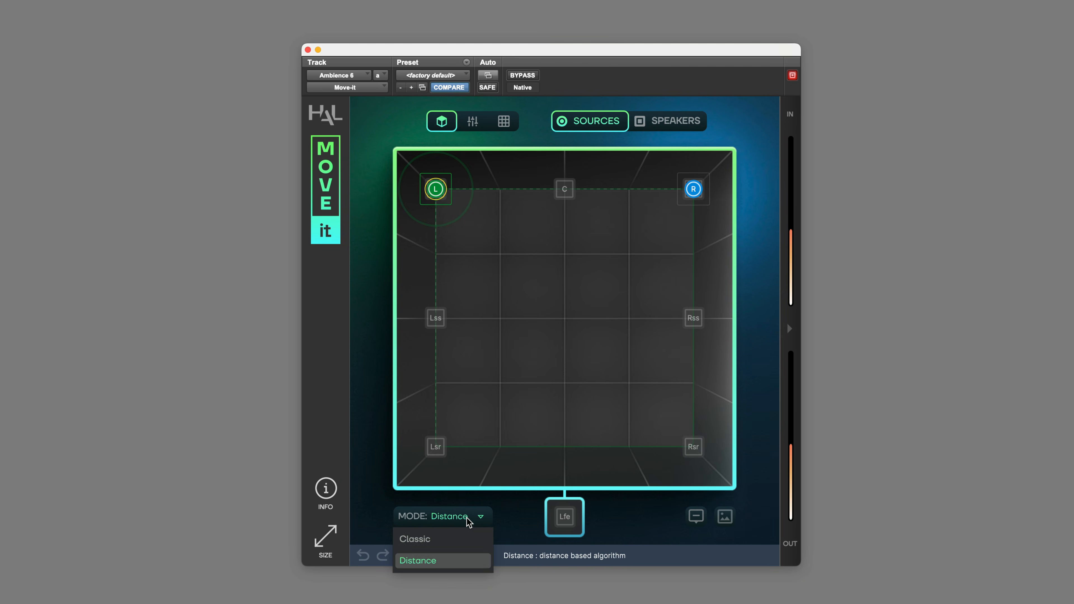
left_click(443, 540)
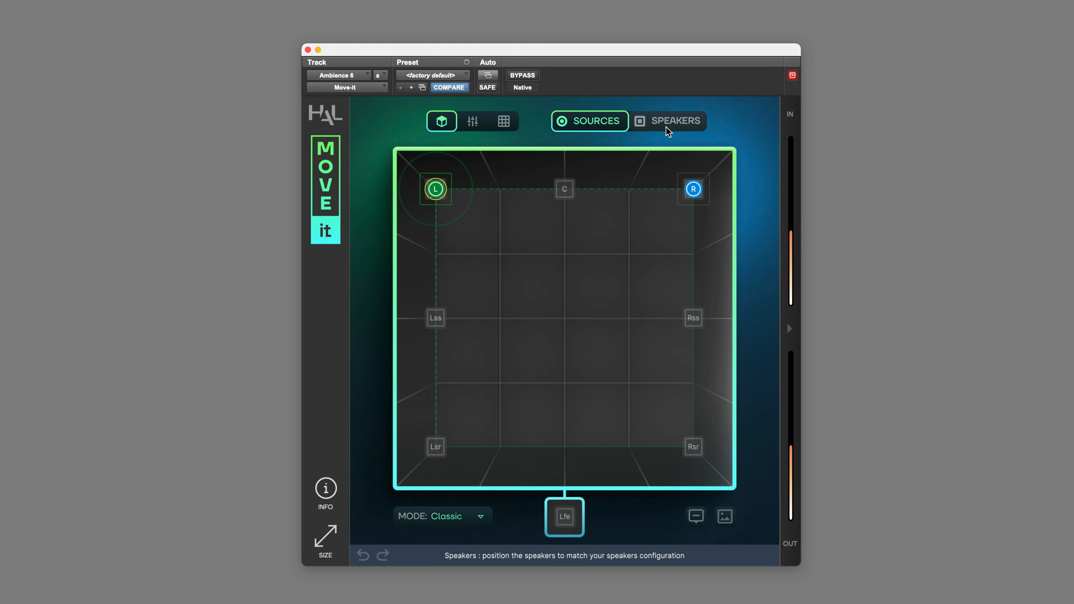
mouse_move(692, 195)
left_click(677, 123)
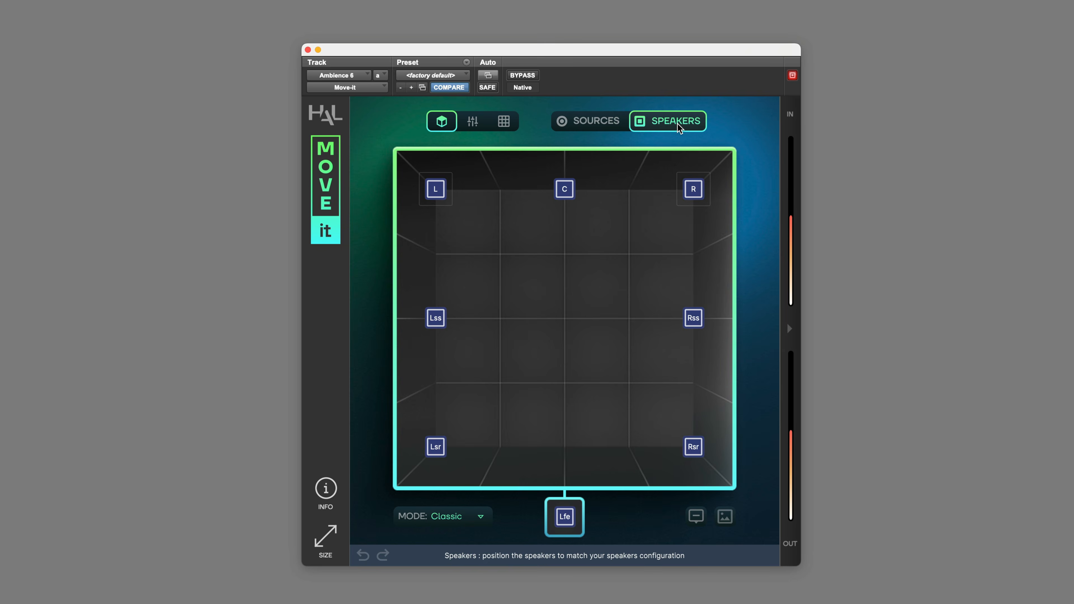
- Nudge the C speaker slightly to X position 3
mouse_move(574, 196)
mouse_move(573, 199)
left_mouse_down()
mouse_move(612, 189)
mouse_move(563, 189)
mouse_move(594, 191)
mouse_move(572, 190)
left_mouse_up()
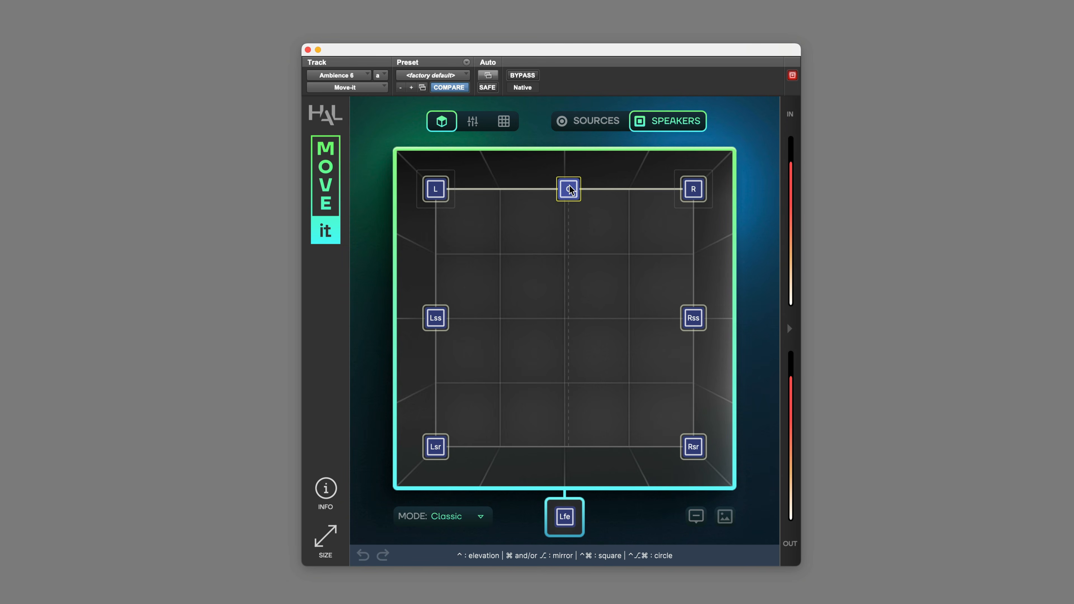
mouse_move(571, 191)
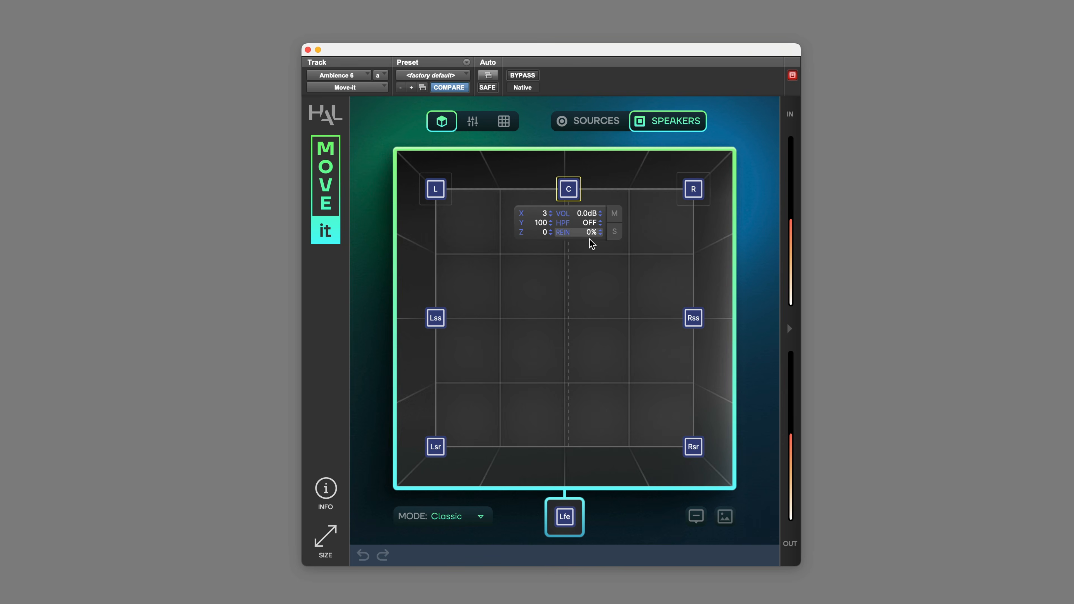
- In the sources mixer, set the R source's spread to 18% and its LFE send to -72.0 dB
left_click(475, 124)
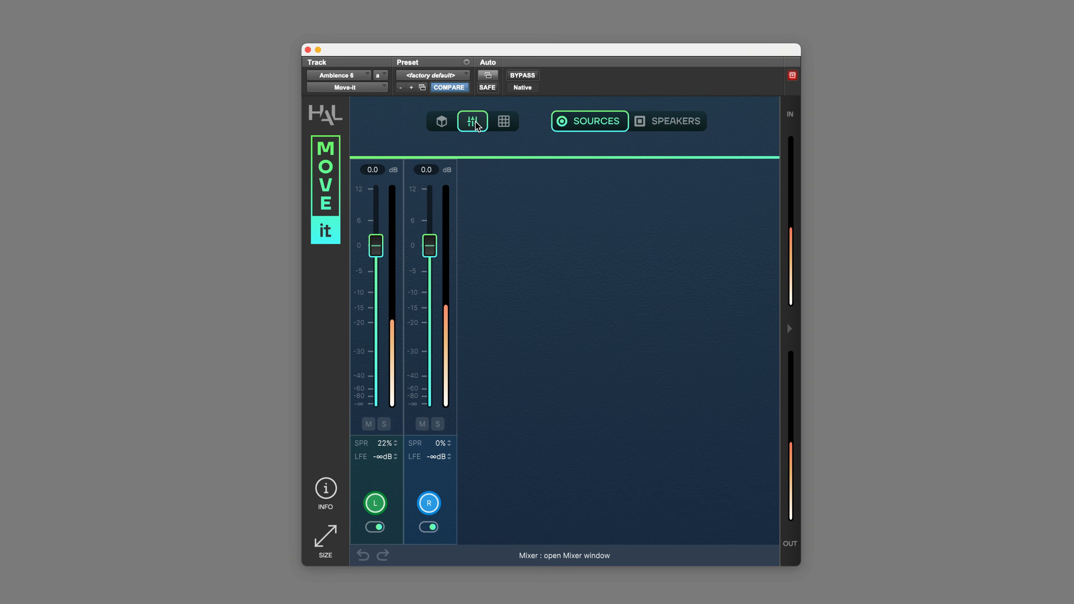
left_click(695, 133)
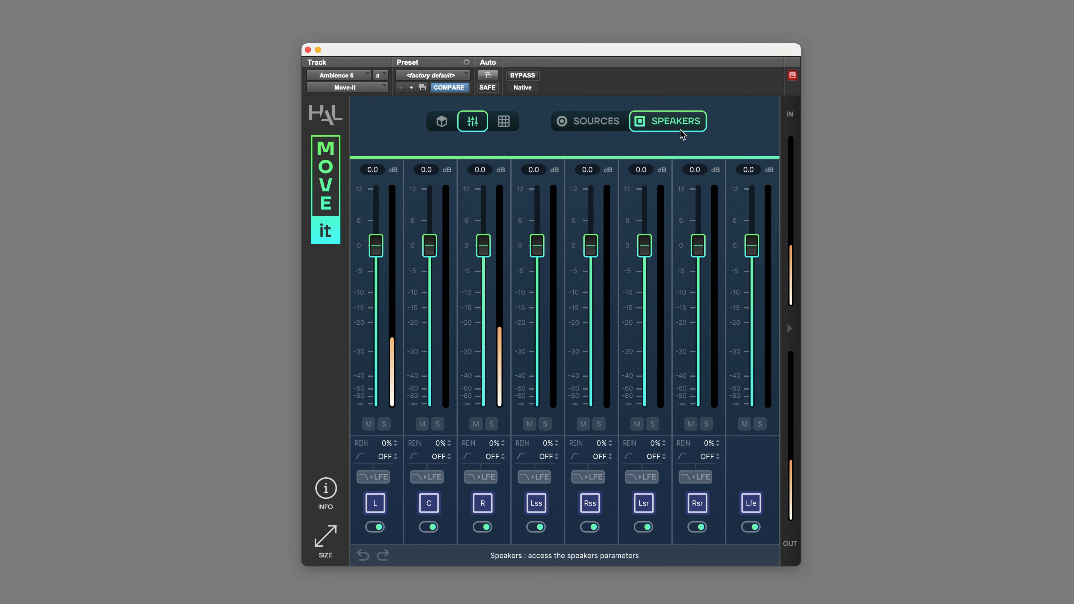
left_click(575, 121)
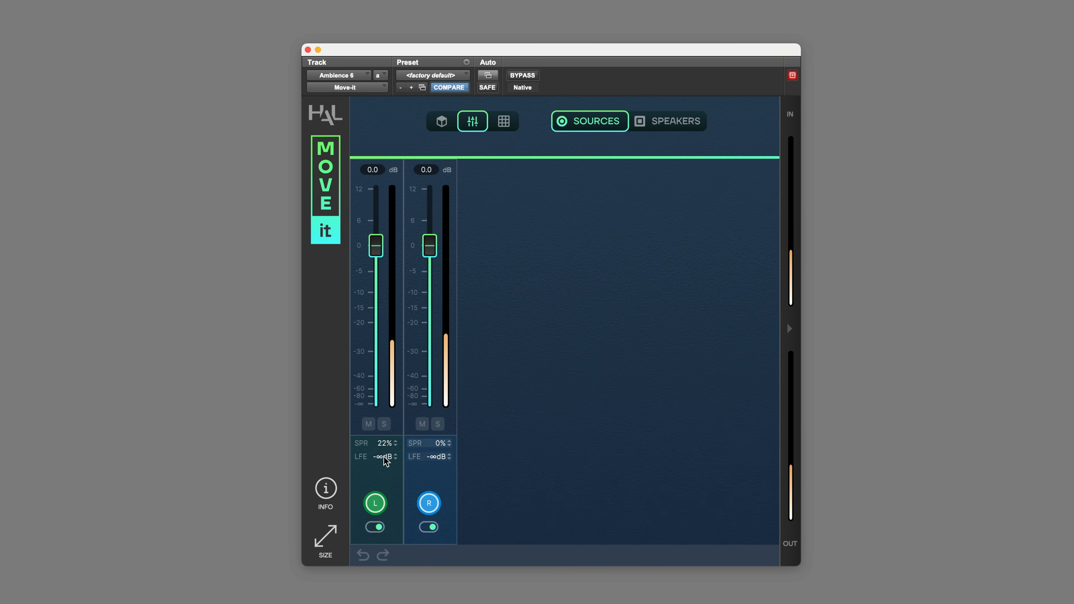
left_click_drag(435, 446, 455, 405)
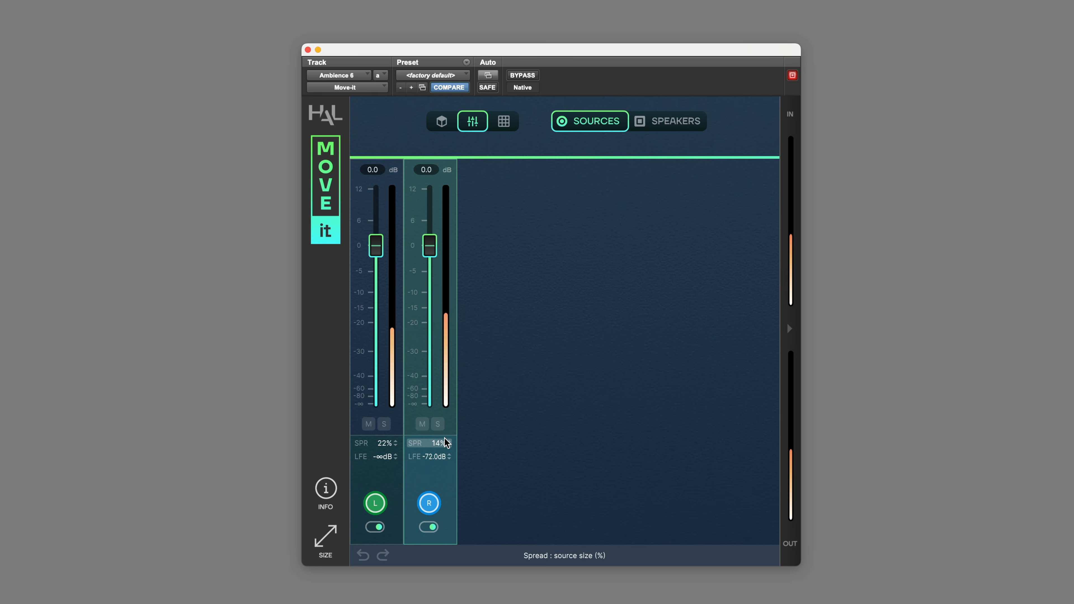
left_click_drag(451, 421, 453, 431)
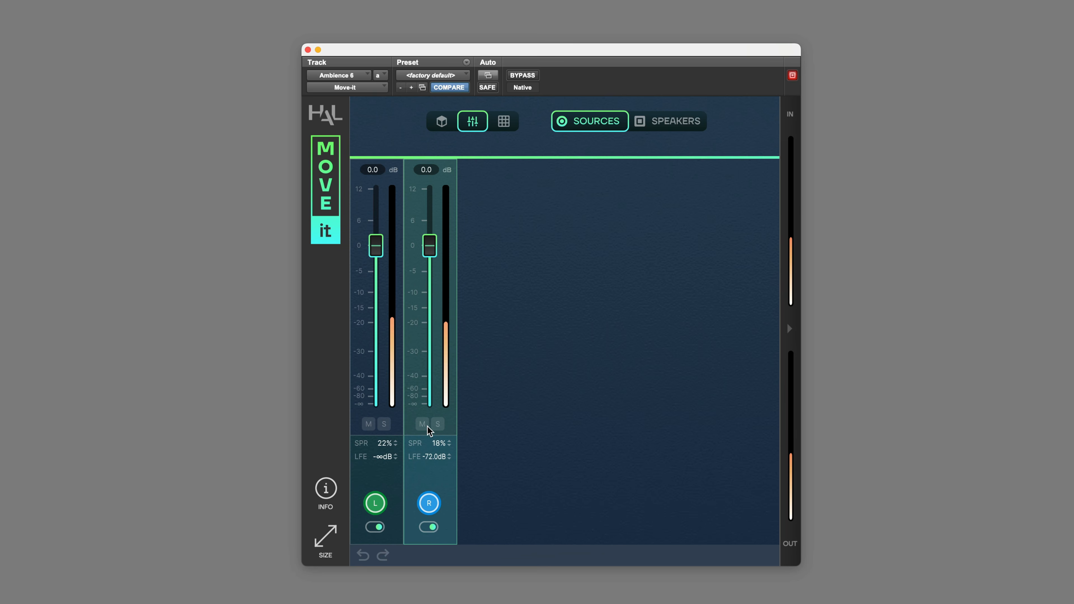
- Bypass the R source and re-enable it
left_click(428, 527)
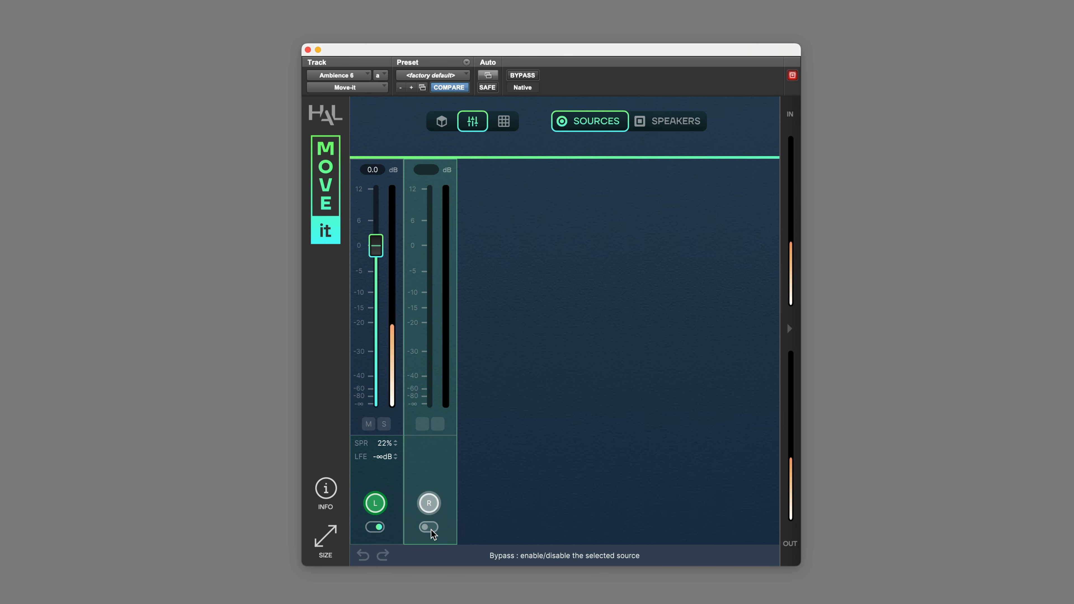
left_click(428, 527)
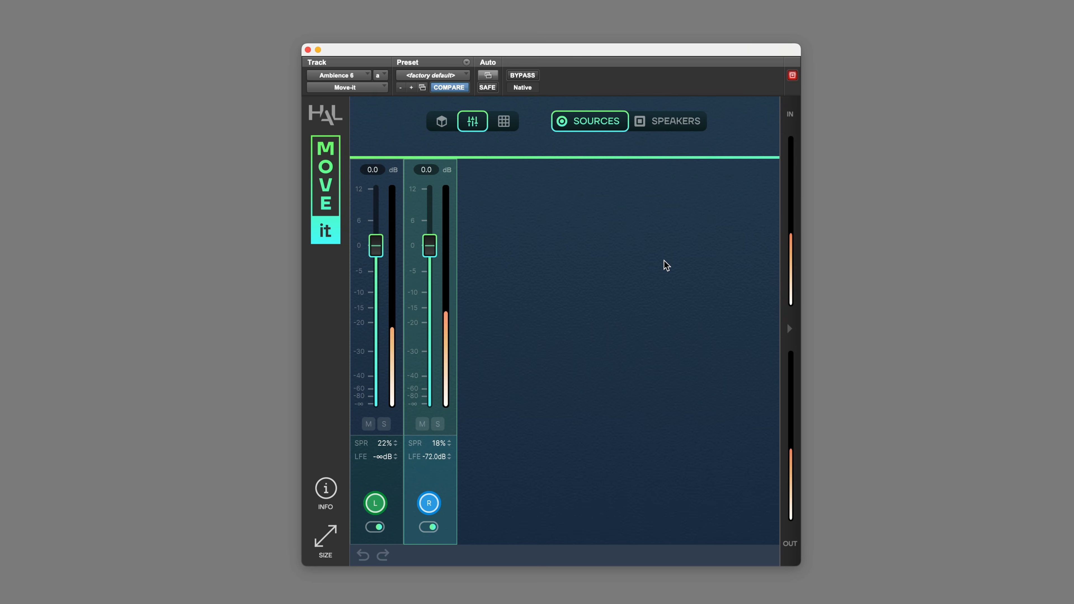
- In the speakers mixer, set high-pass filters to 84 Hz on L, 70 Hz on C and 86 Hz on R
left_click(685, 124)
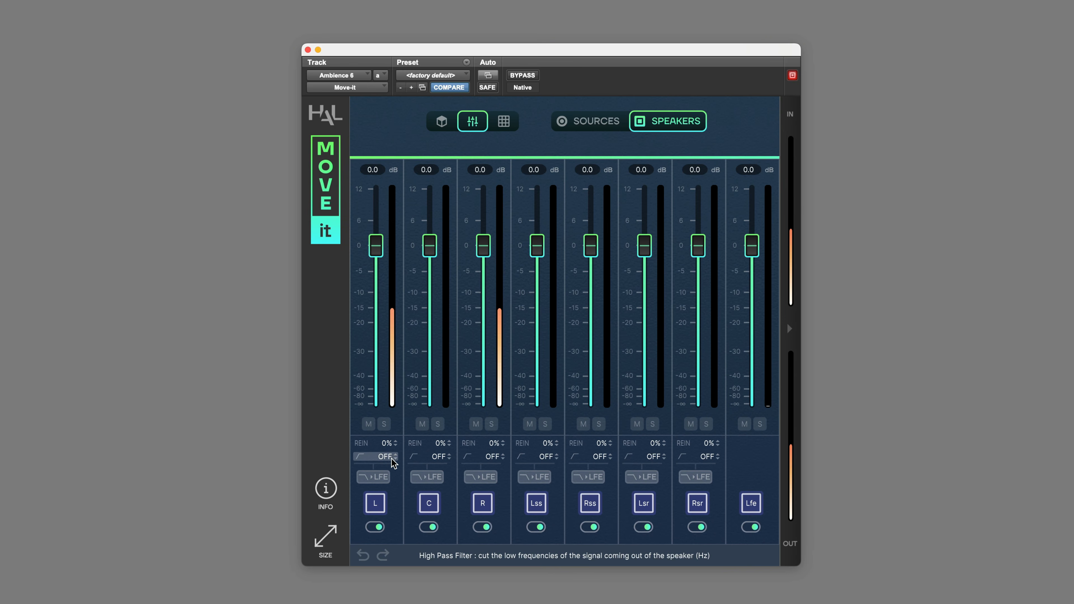
left_click_drag(391, 458, 402, 415)
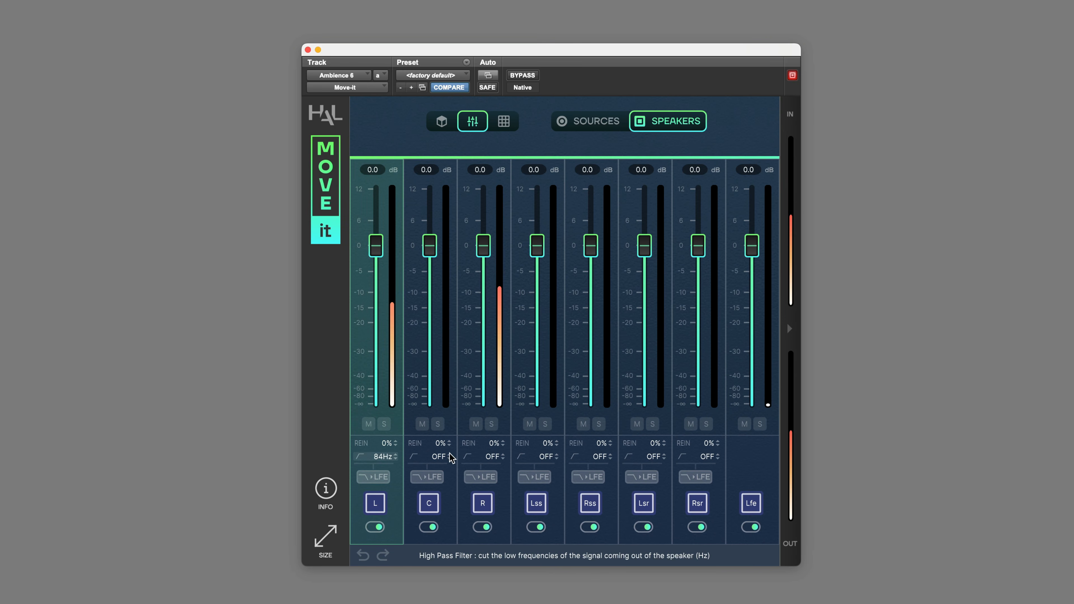
left_click_drag(440, 456, 452, 421)
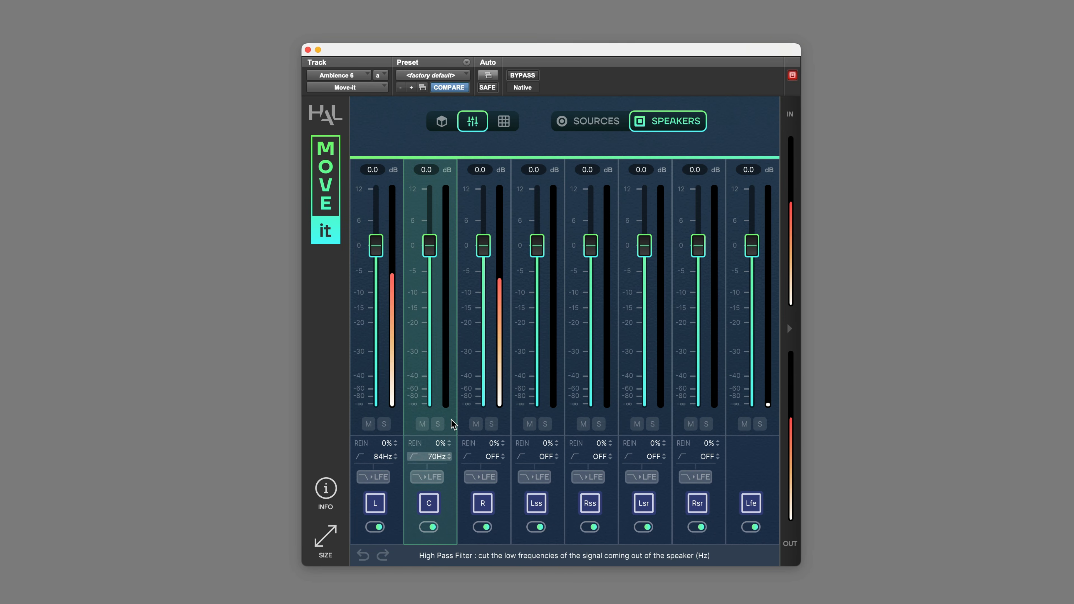
left_click_drag(499, 458, 506, 434)
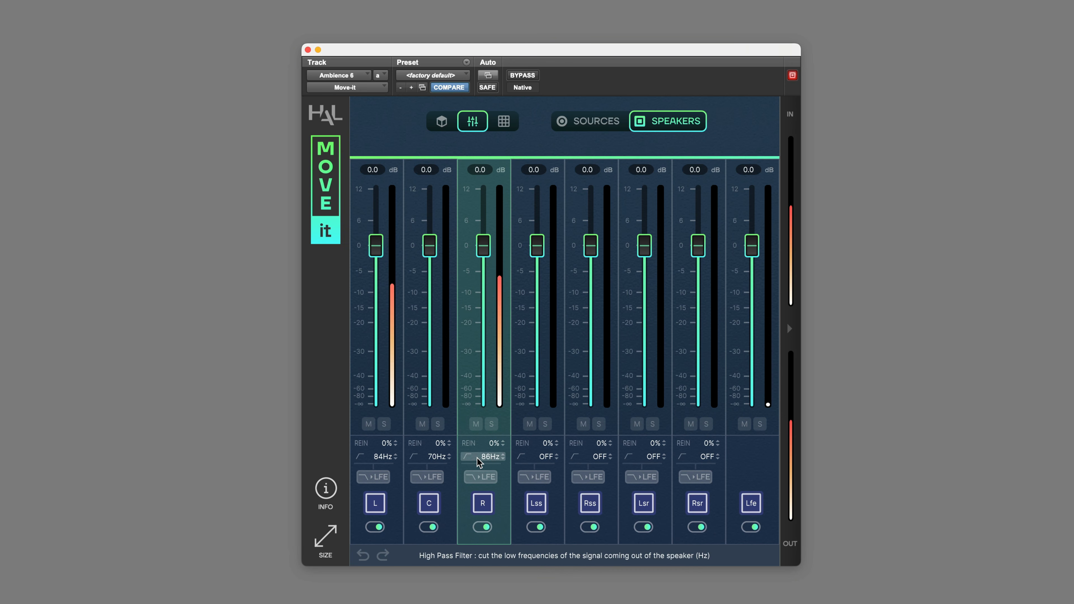
- Enable bass management to the LFE on the R, C and L speakers
left_click(487, 477)
left_click(427, 477)
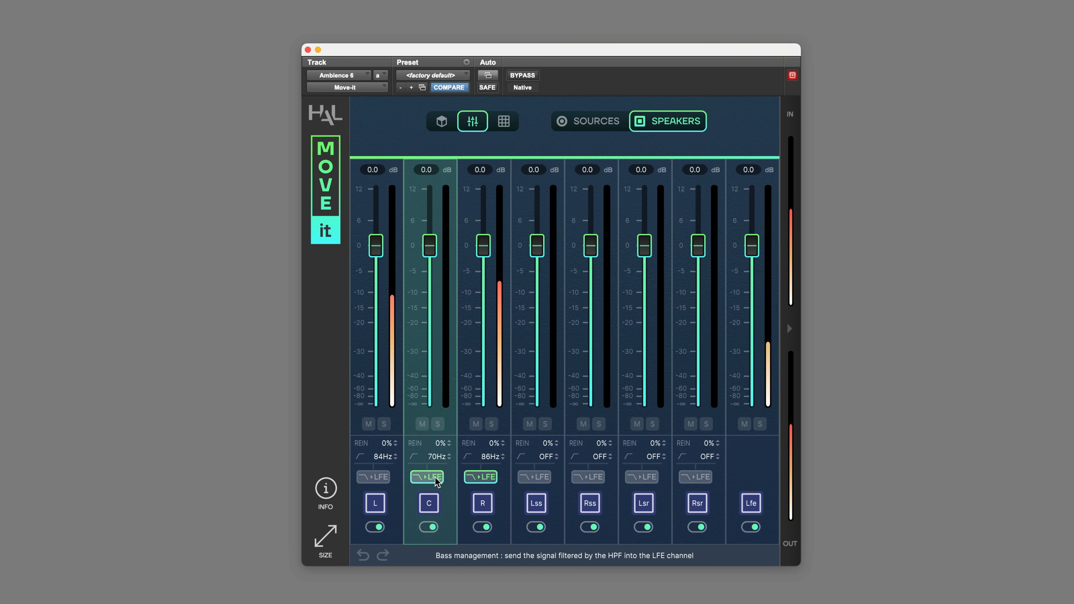
left_click(371, 477)
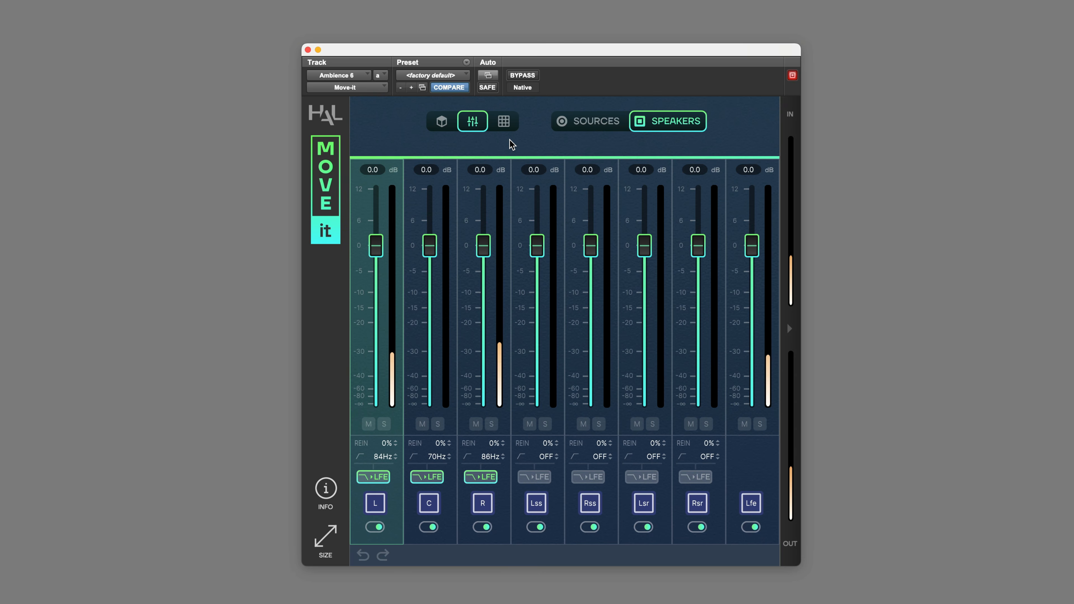
- Open the output routing matrix view and set the plug-in window size to Large
left_click(505, 123)
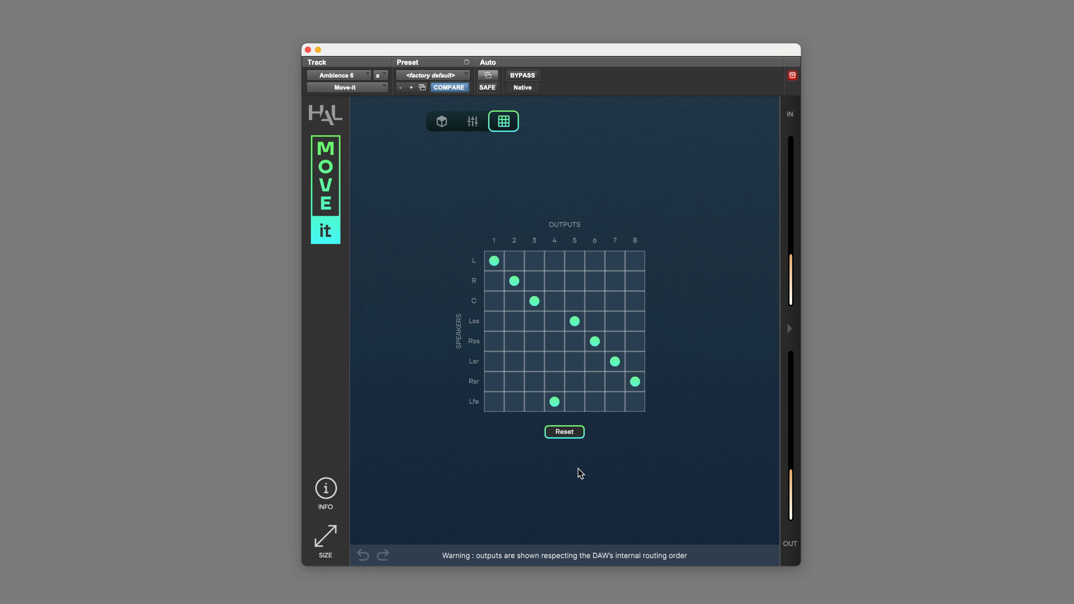
left_click(325, 537)
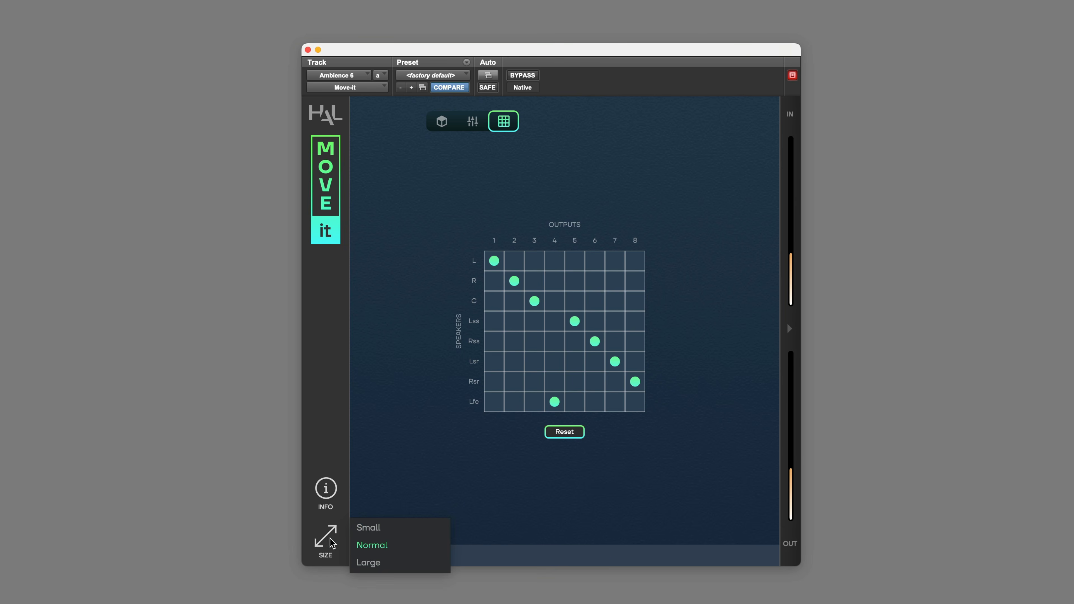
left_click(399, 537)
left_click(320, 449)
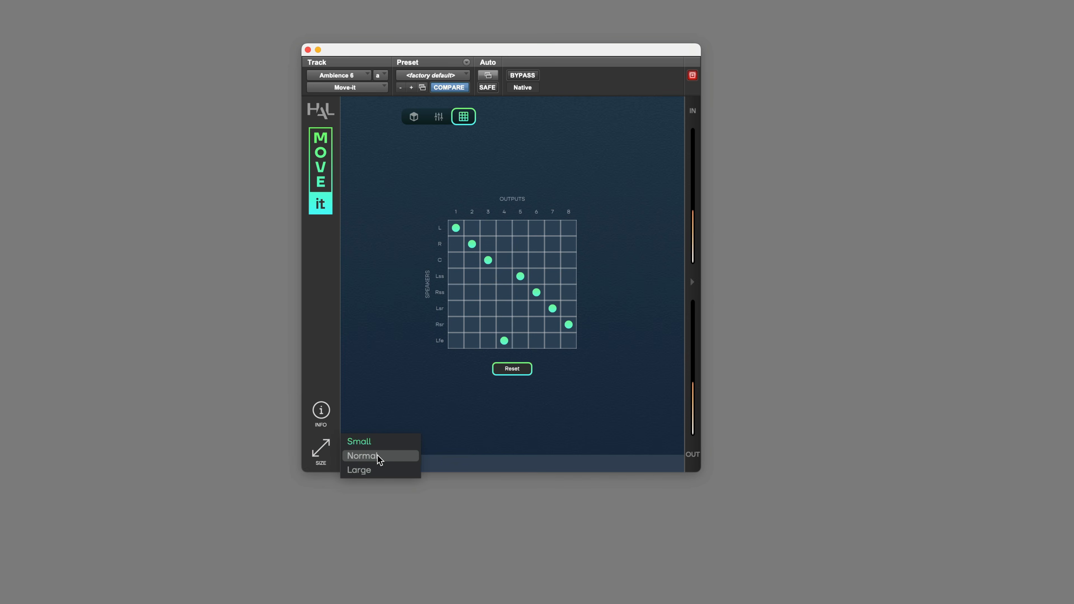
left_click(365, 455)
left_click(325, 534)
left_click(393, 563)
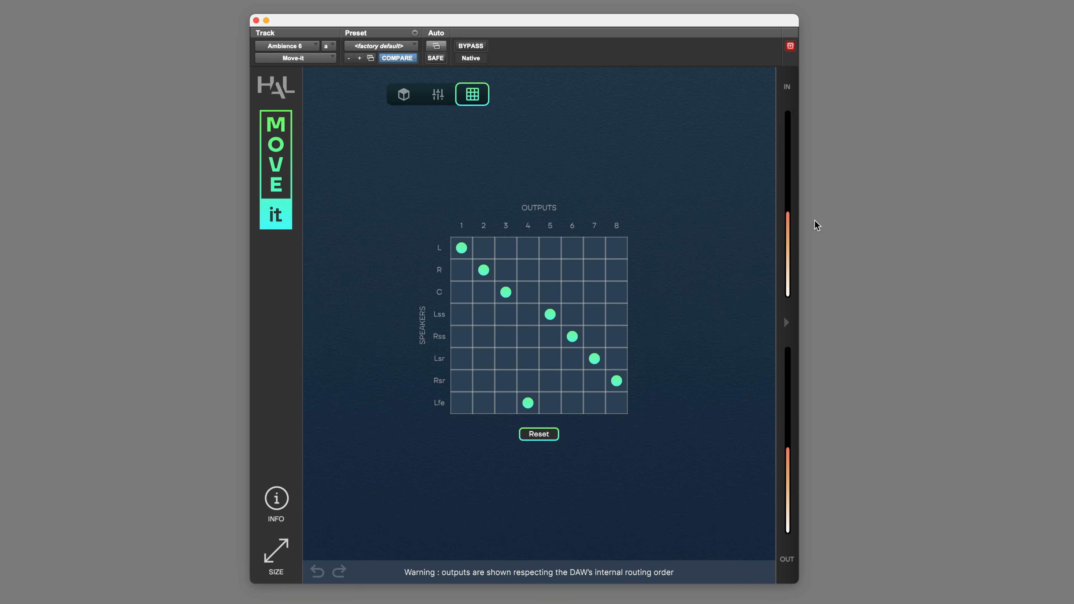
- Expand the input and output meters and start playback
left_click(787, 323)
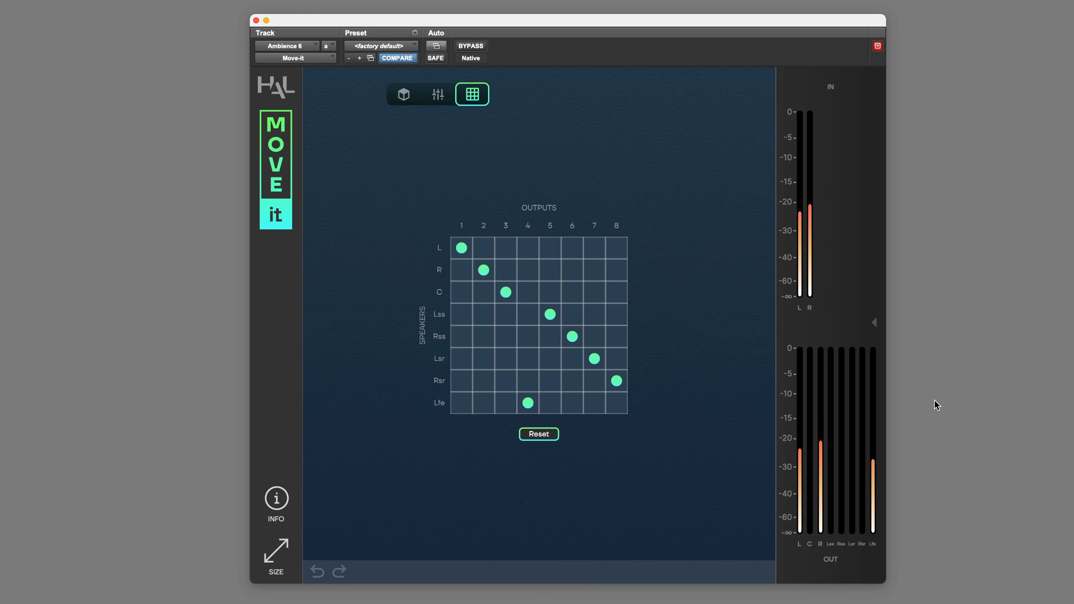
key("space")
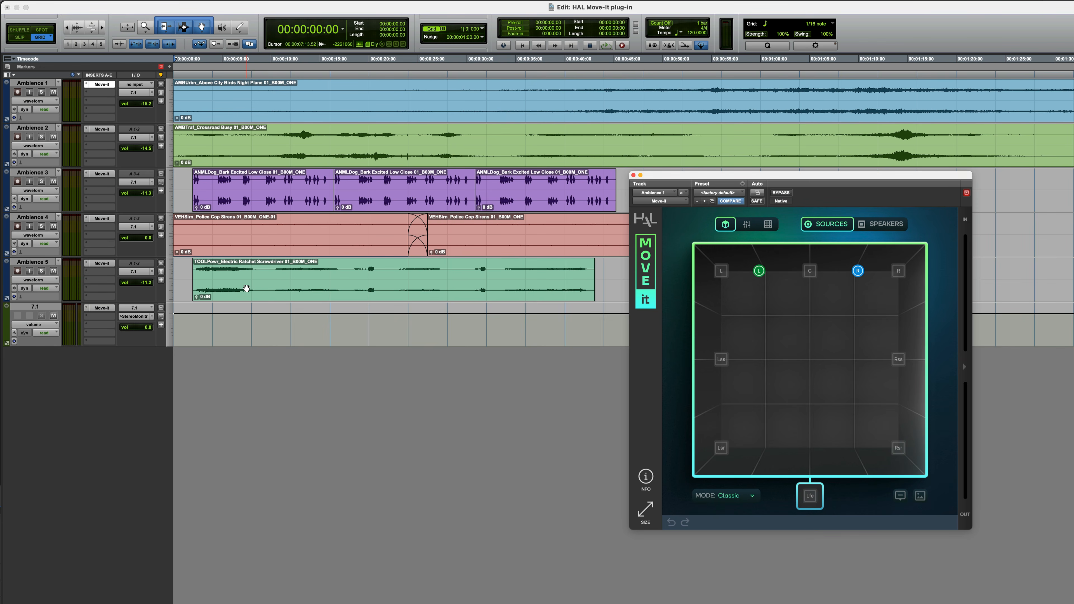
- Open the Move-It instance on each track in turn, ending on the 7.1 track
left_click(103, 130)
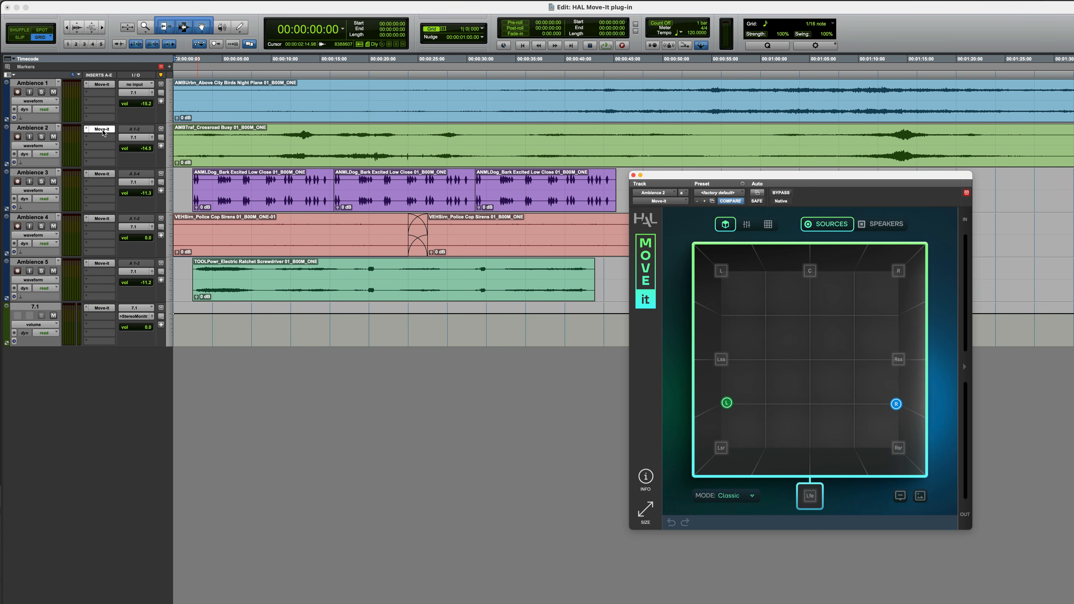
left_click(103, 175)
left_click(101, 220)
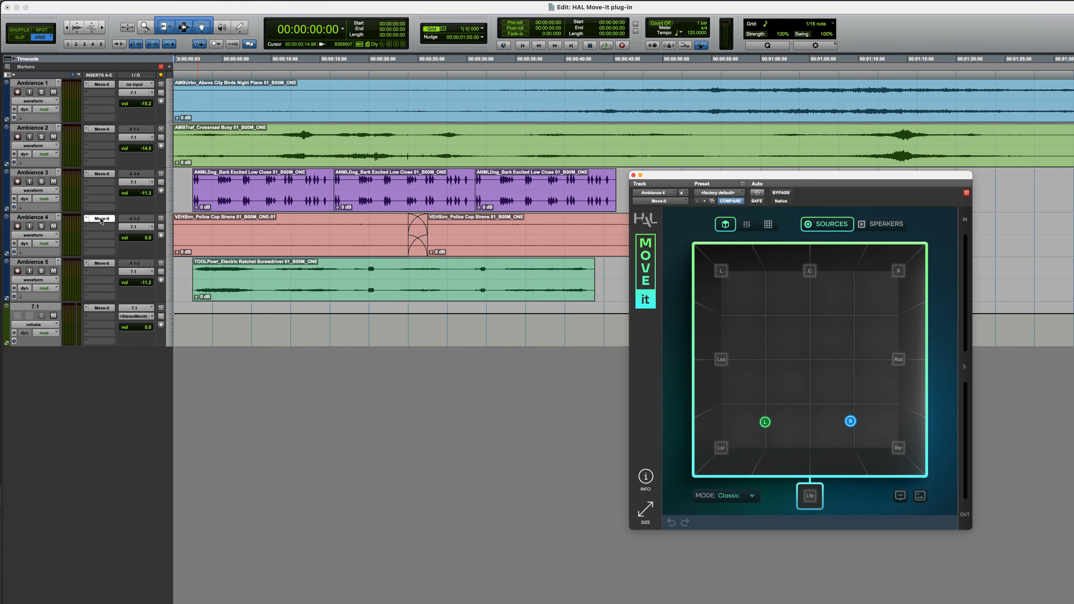
left_click(107, 263)
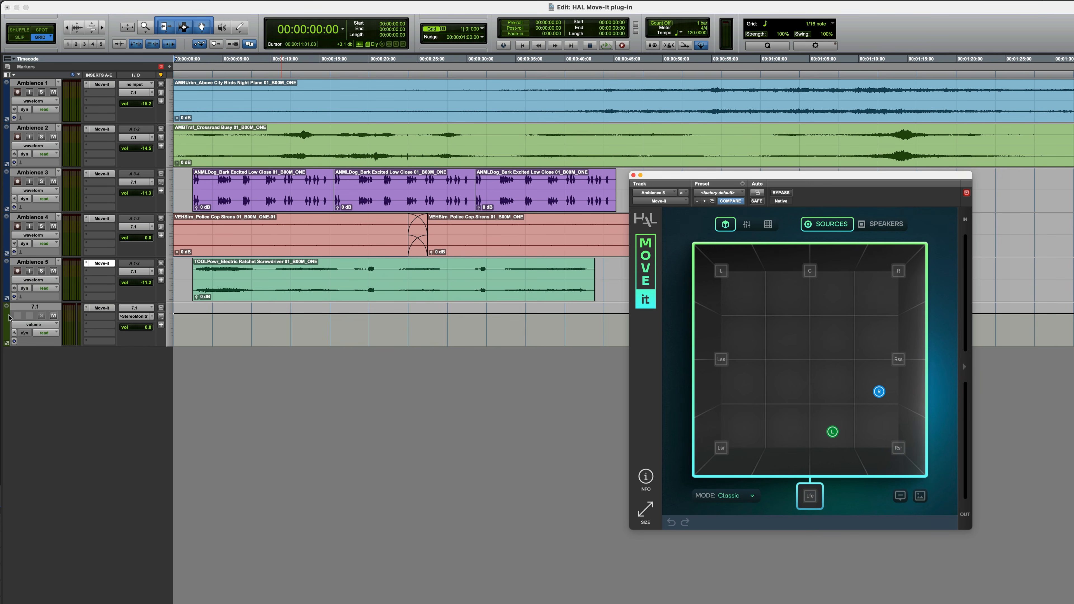
left_click(102, 308)
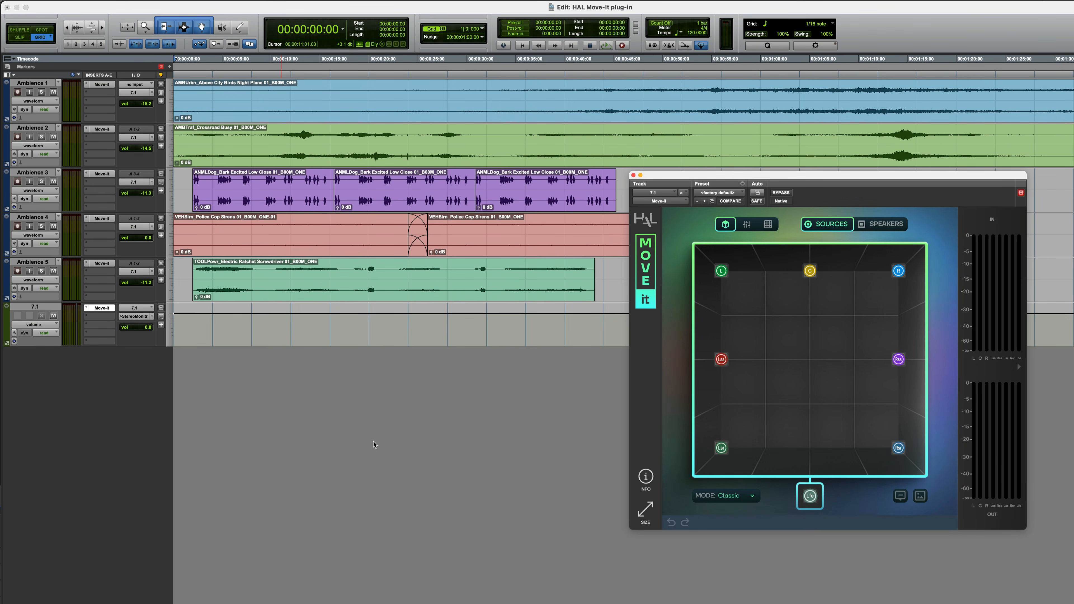
- On the 7.1 track, nudge the C source and move the Lss source inward to about X -59
mouse_move(808, 273)
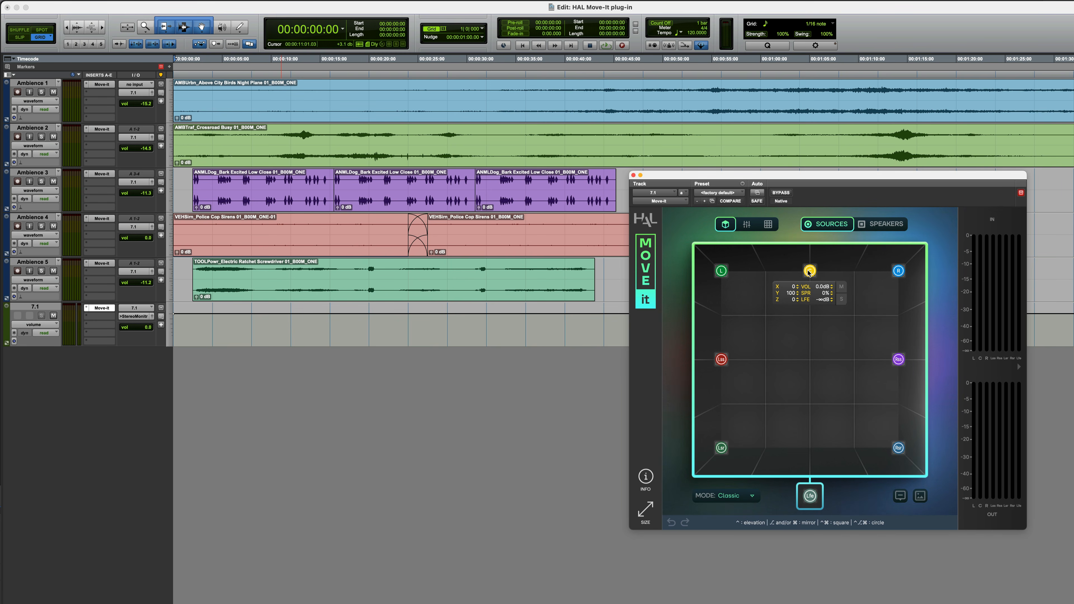
mouse_move(807, 273)
left_mouse_down()
mouse_move(781, 303)
mouse_move(811, 274)
left_mouse_up()
double_click(812, 273)
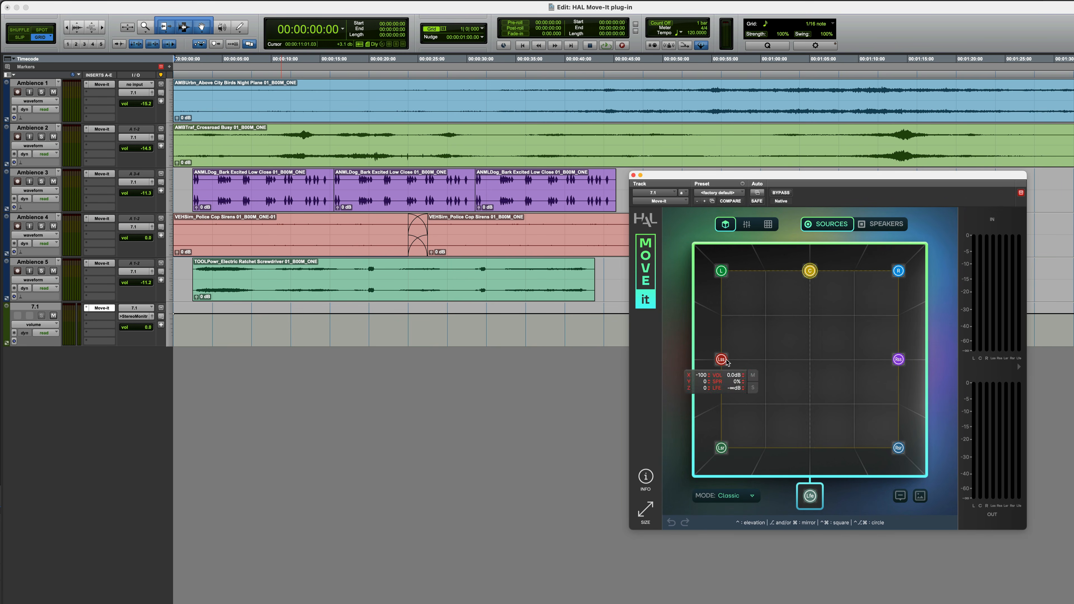
left_click_drag(726, 360, 756, 355)
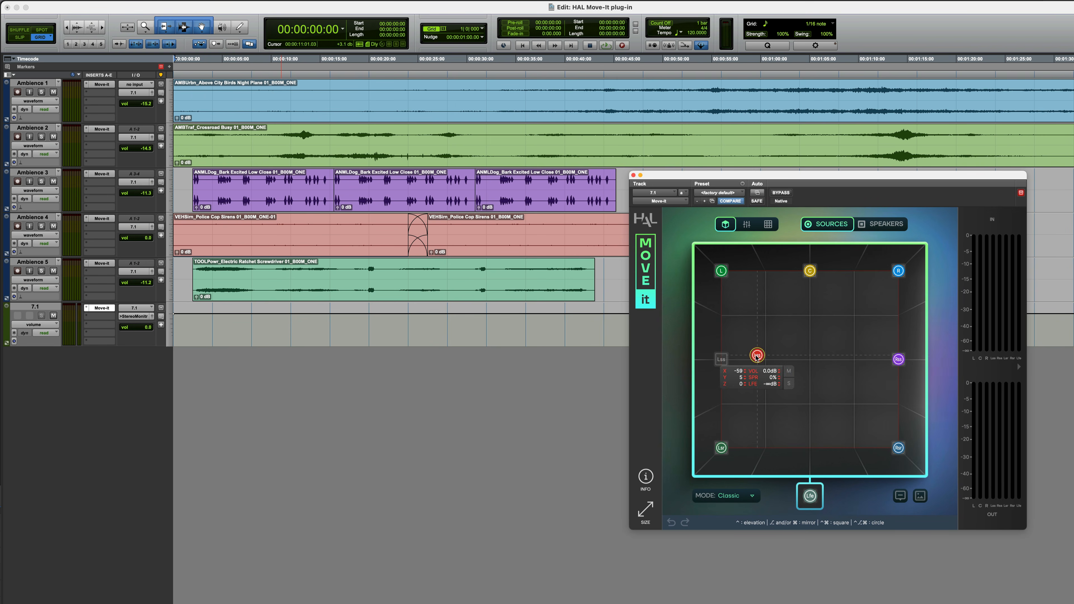
- Reset the Lss source to its default position and select the L and C sources
double_click(757, 355)
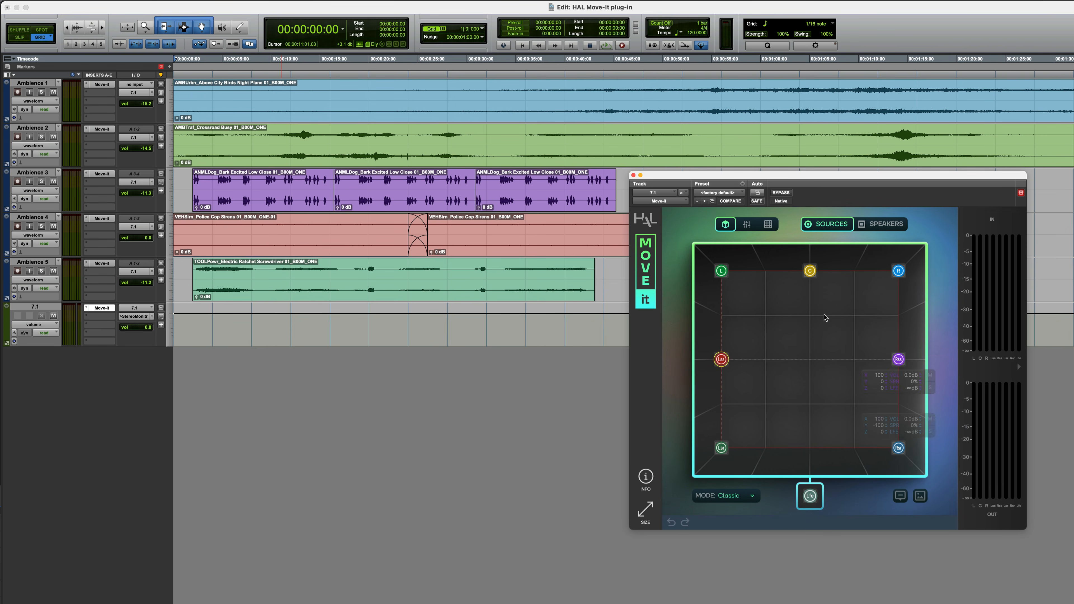
left_click(721, 272)
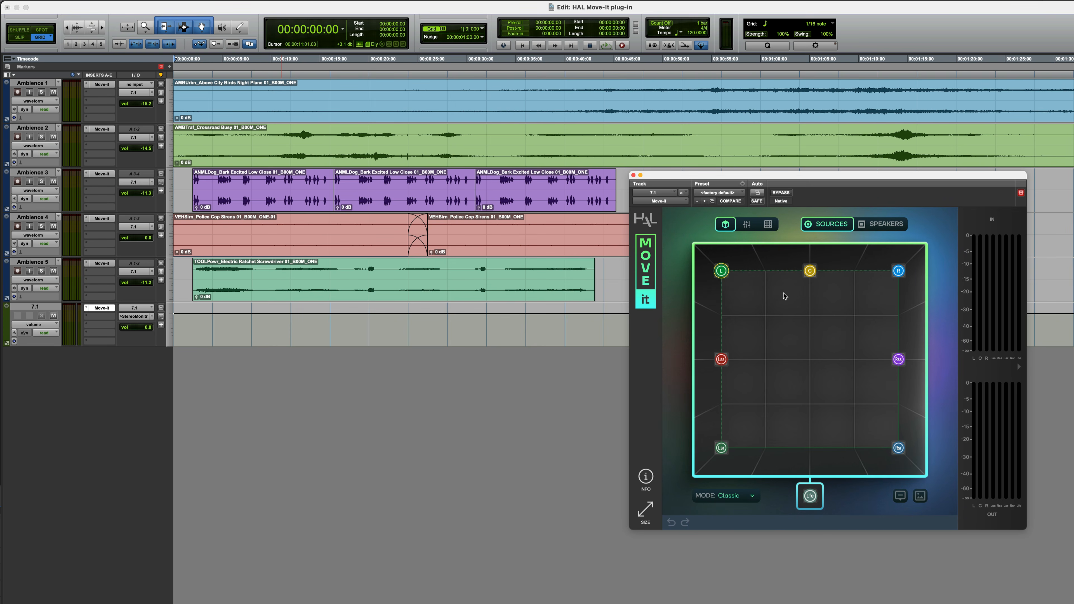
left_click(811, 271)
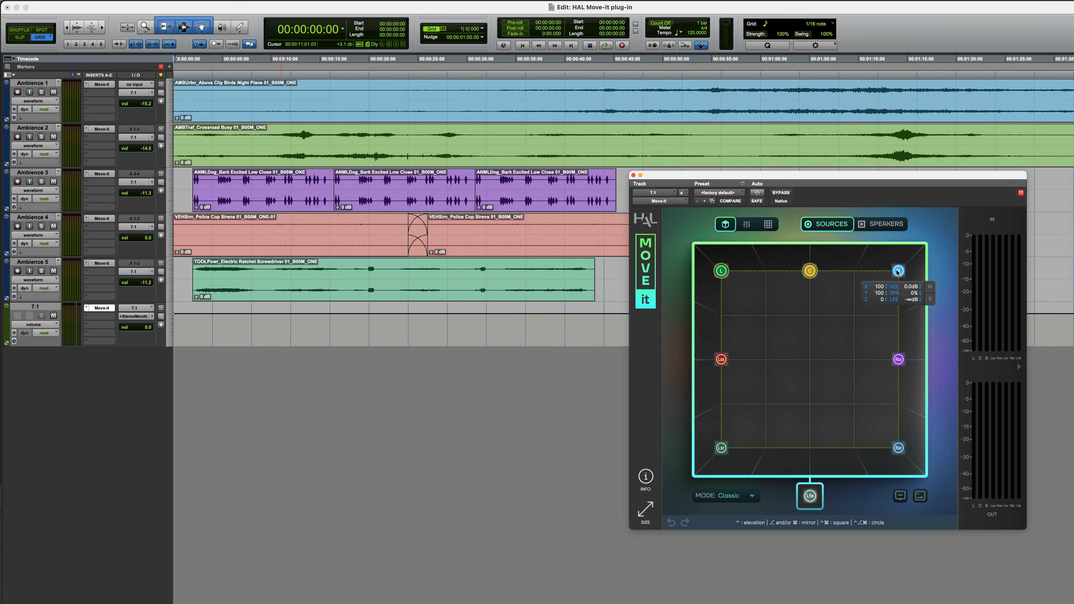
- Select all sources together and move them as a group around the panning field while playing back audio
mouse_move(715, 259)
left_click_drag(705, 258, 919, 465)
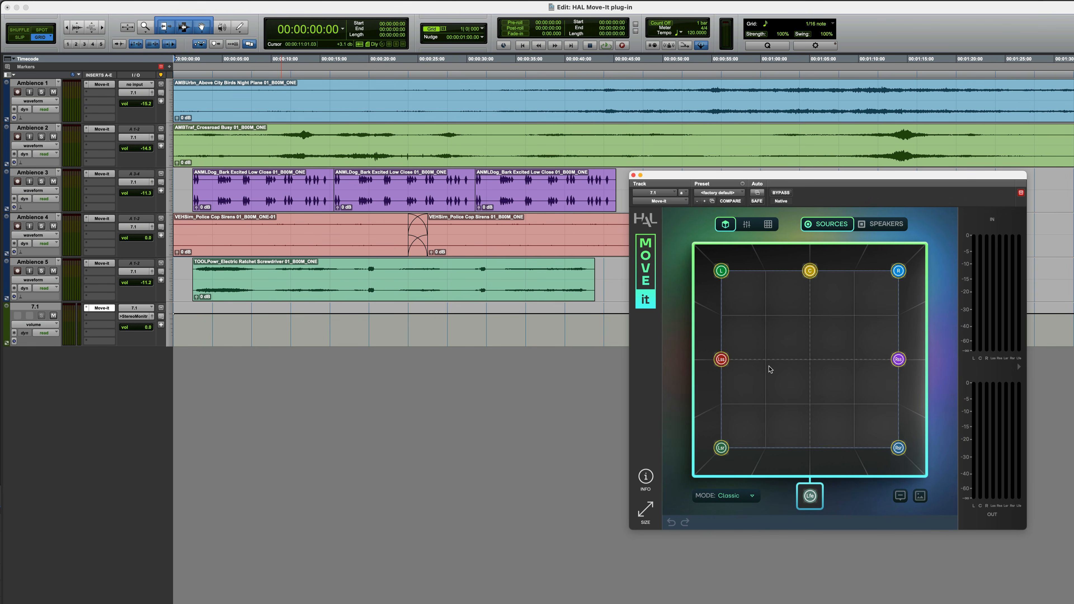
key("space")
mouse_move(721, 360)
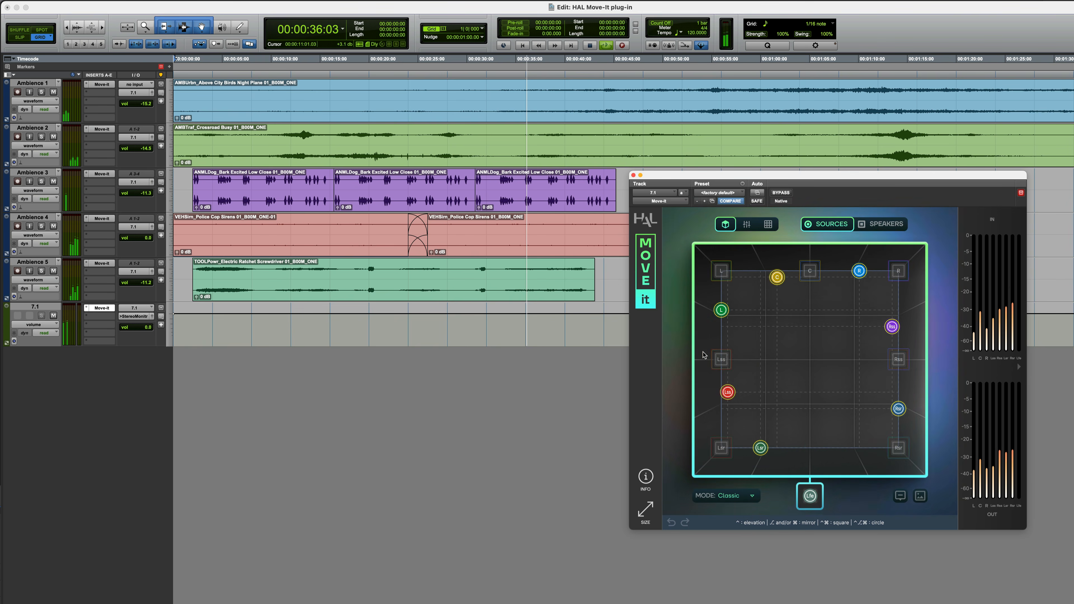
left_click_drag(700, 351, 720, 348)
key("space")
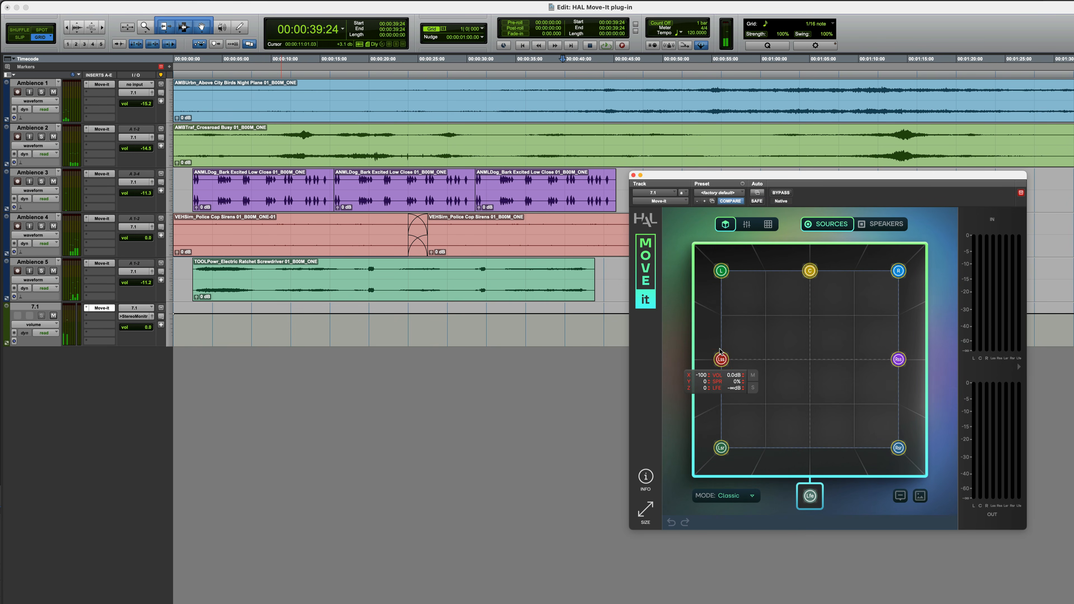